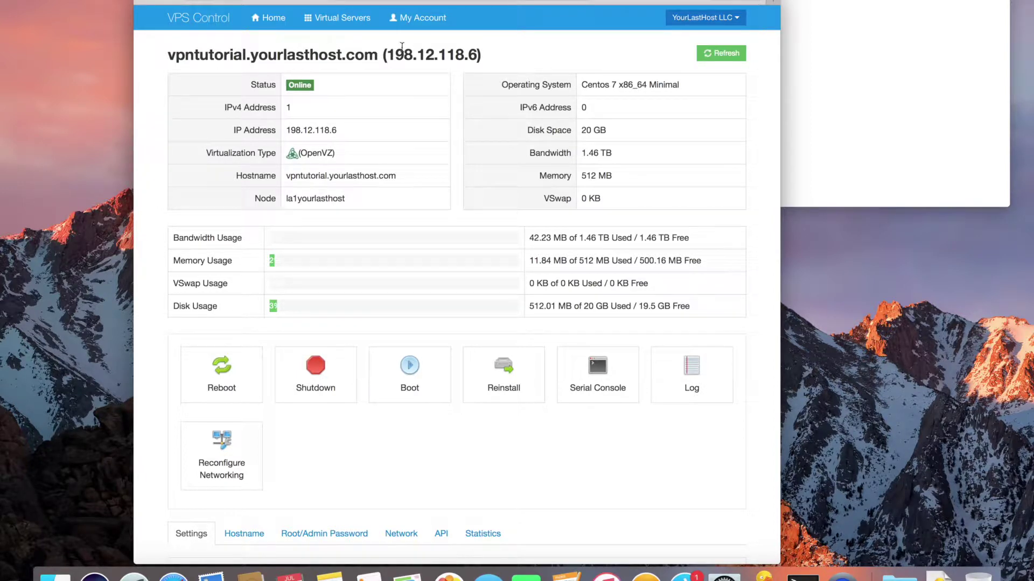
Switch the VPS's TUN/TAP setting to Off and answer the change confirmation
scroll(477, 240, "down", 3)
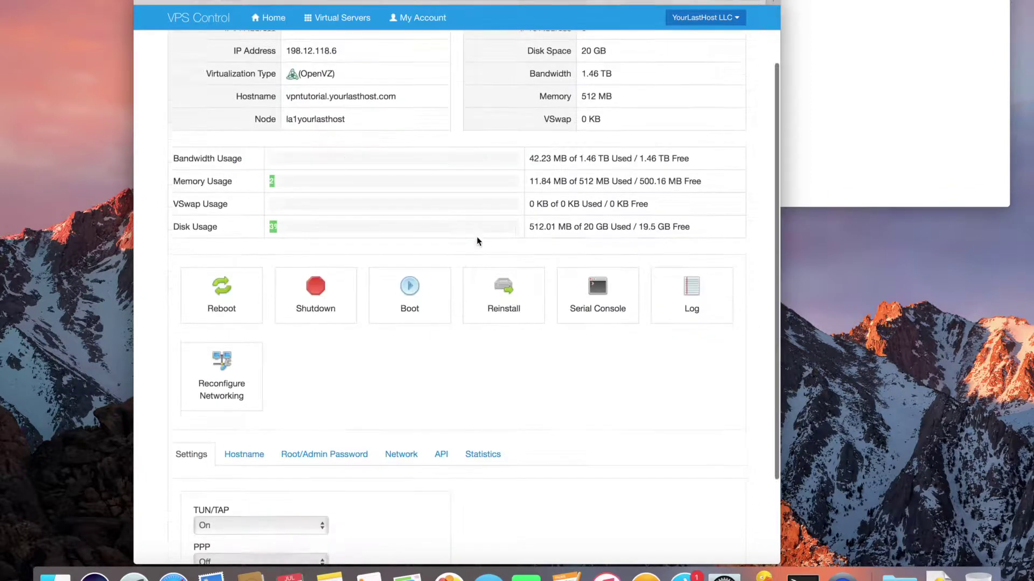
scroll(477, 240, "down", 1)
scroll(477, 240, "up", 2)
scroll(476, 240, "down", 3)
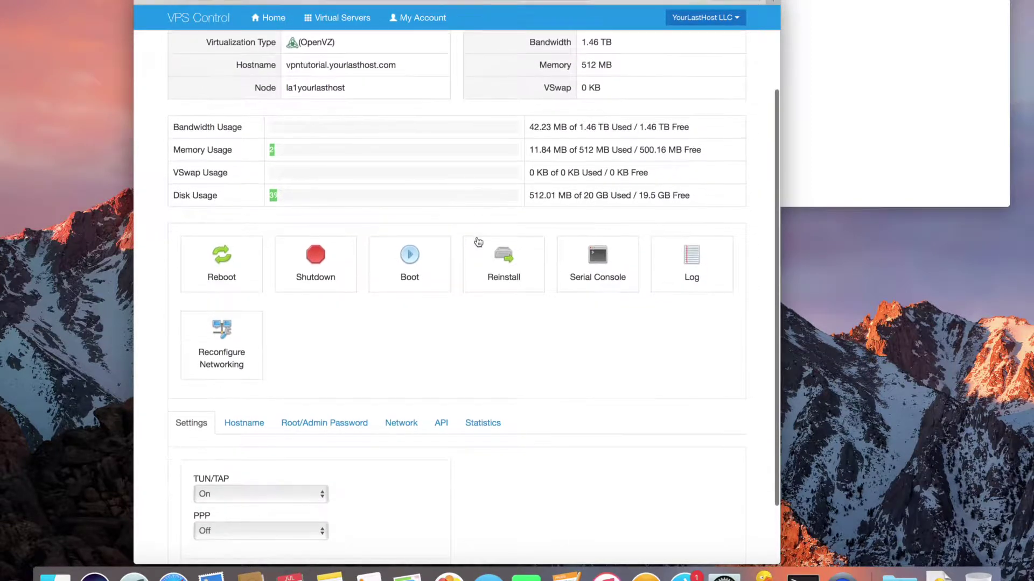
left_click(283, 492)
left_click(290, 481)
left_click_drag(273, 476, 192, 478)
left_click(213, 495)
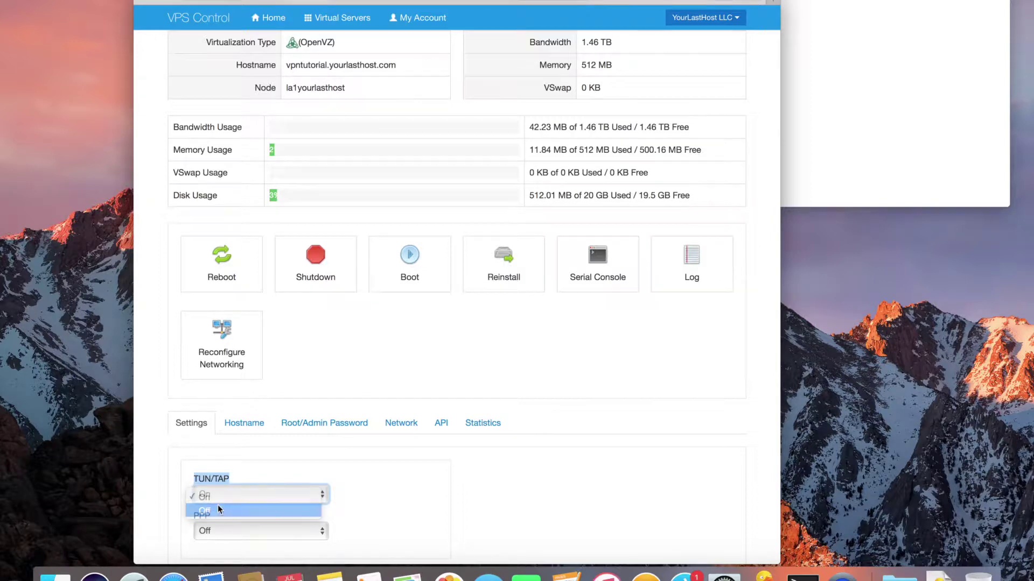
left_click(217, 510)
key("Return")
Set TUN/TAP back to On and confirm the change for the server
left_click(251, 493)
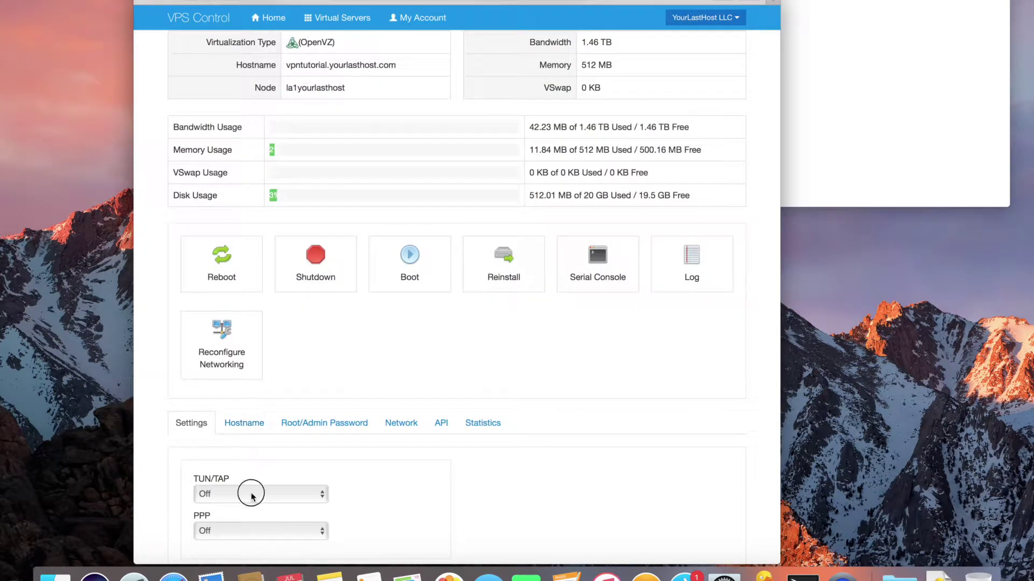
left_click(254, 483)
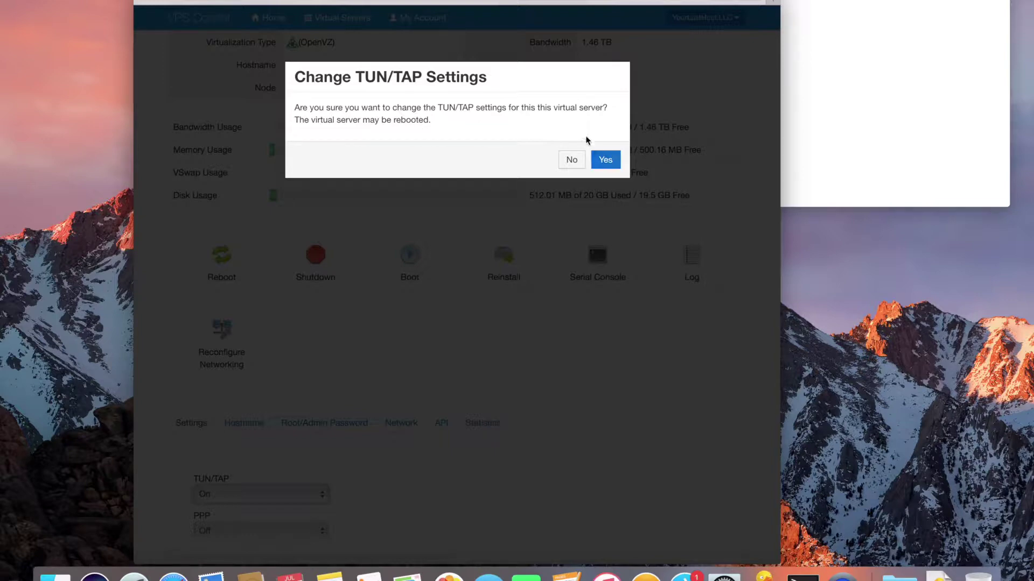
left_click(605, 159)
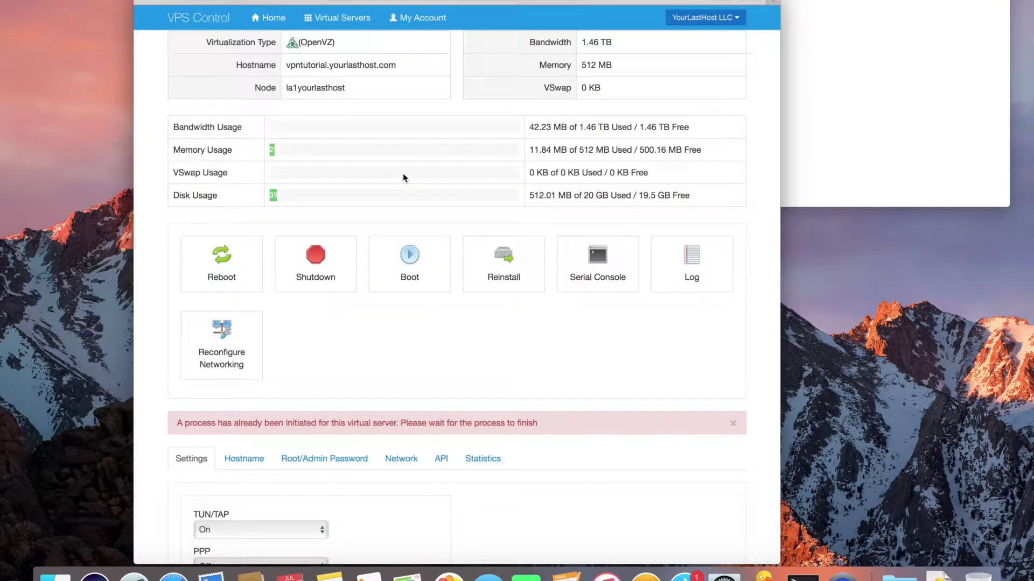
scroll(403, 172, "up", 3)
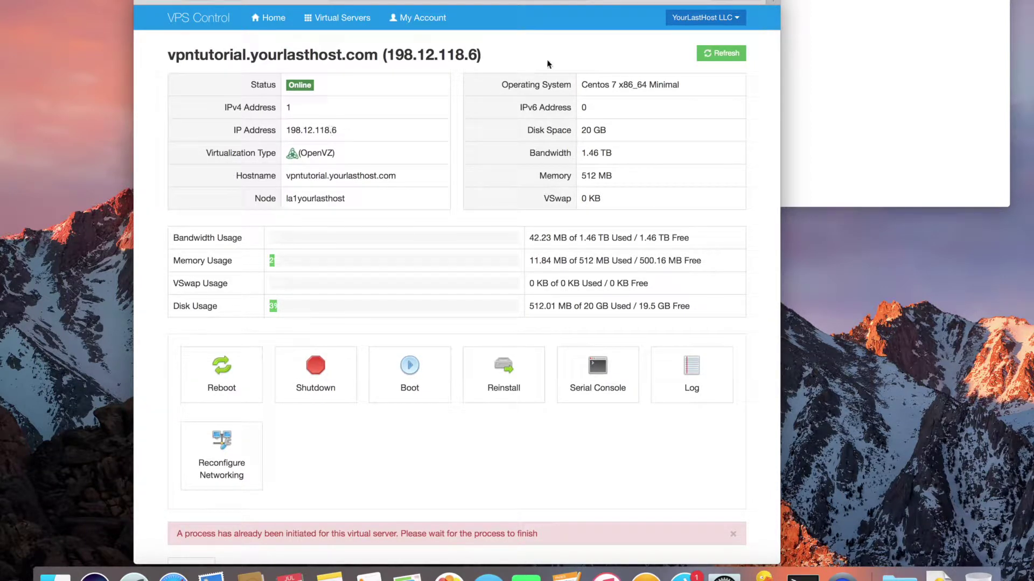
left_click(787, 45)
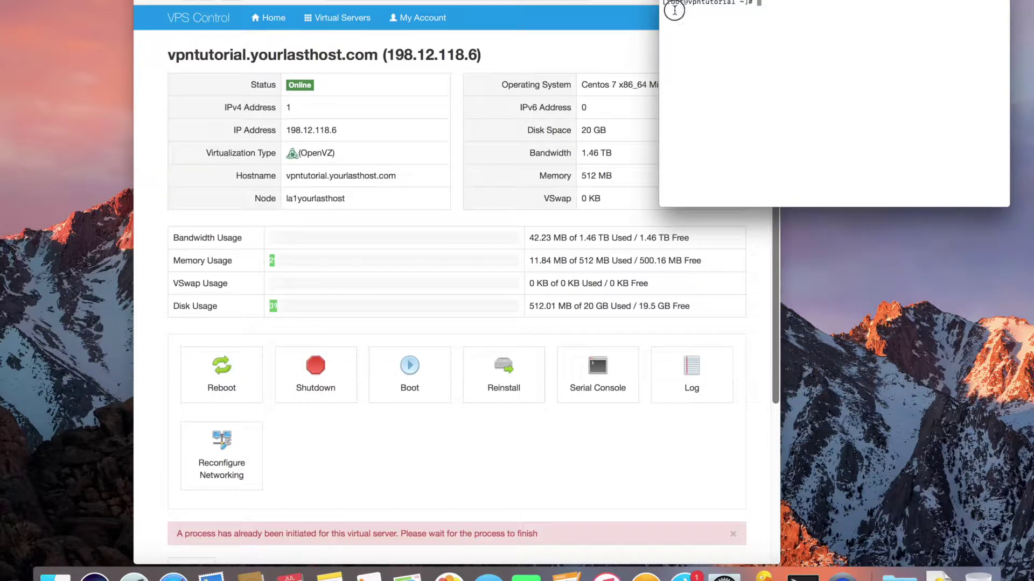
Paste and run the wget command that downloads and launches openvpn-install.sh
scroll(675, 13, "up", 3)
left_click(691, 86)
scroll(692, 87, "down", 3)
type("wget https://git.io/vpn -O openvpn-install.sh && bash openvpn-install.sh")
key("Return")
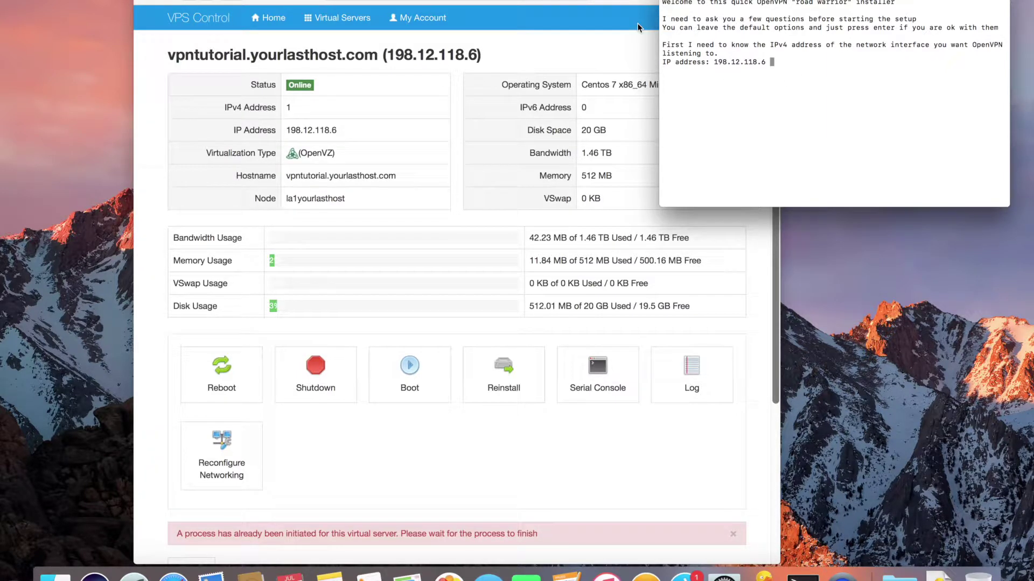
Accept IP 198.12.118.6, UDP, port 1194, Google DNS, name the client 'tutorial', and start setup
key("Return")
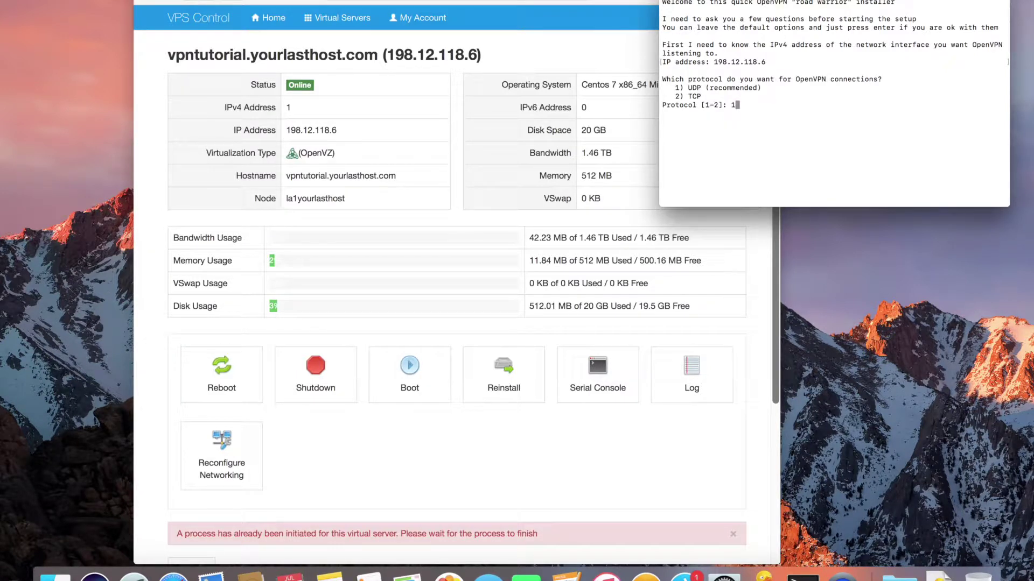
key("Return")
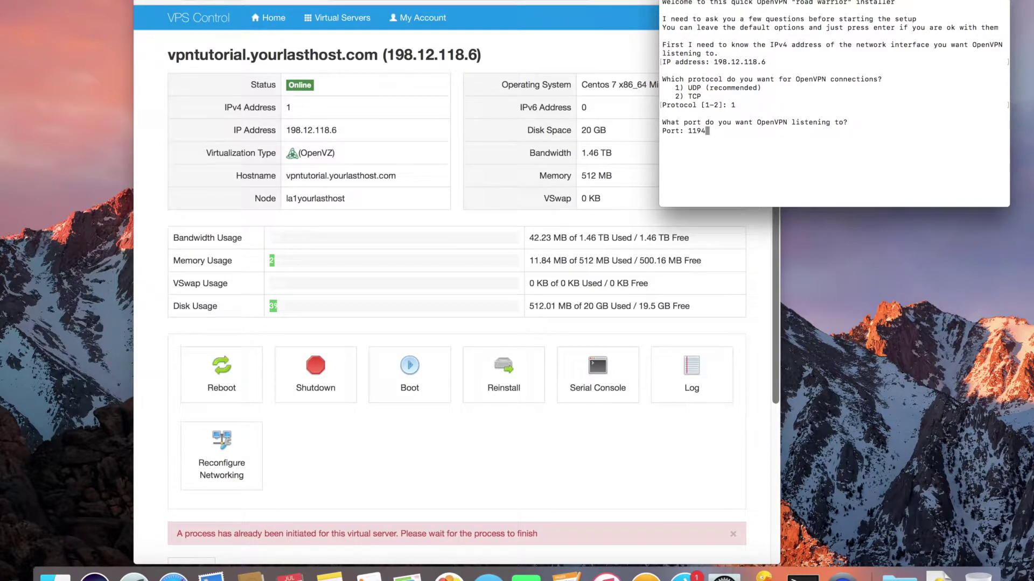
key("Return")
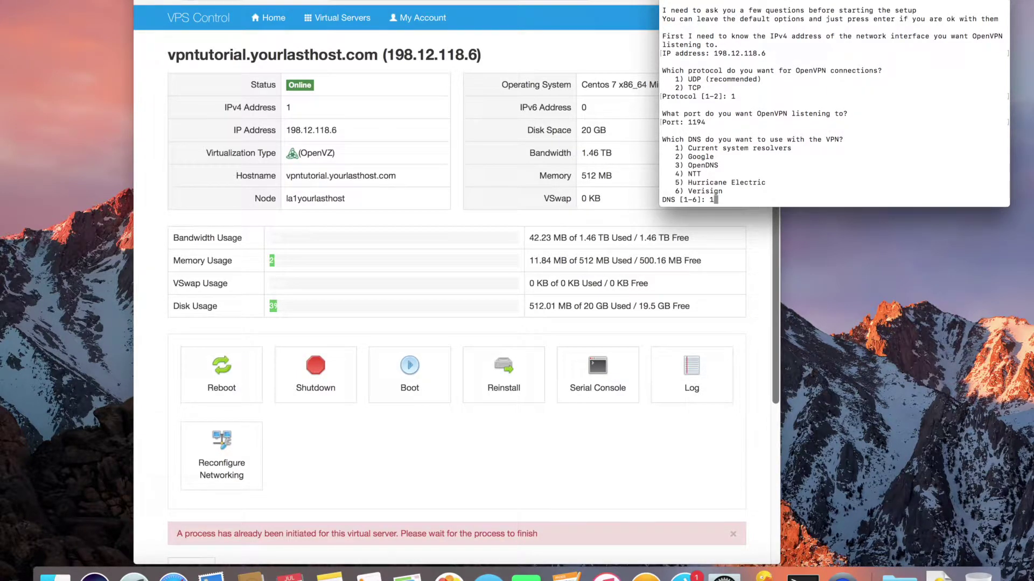
key("Return")
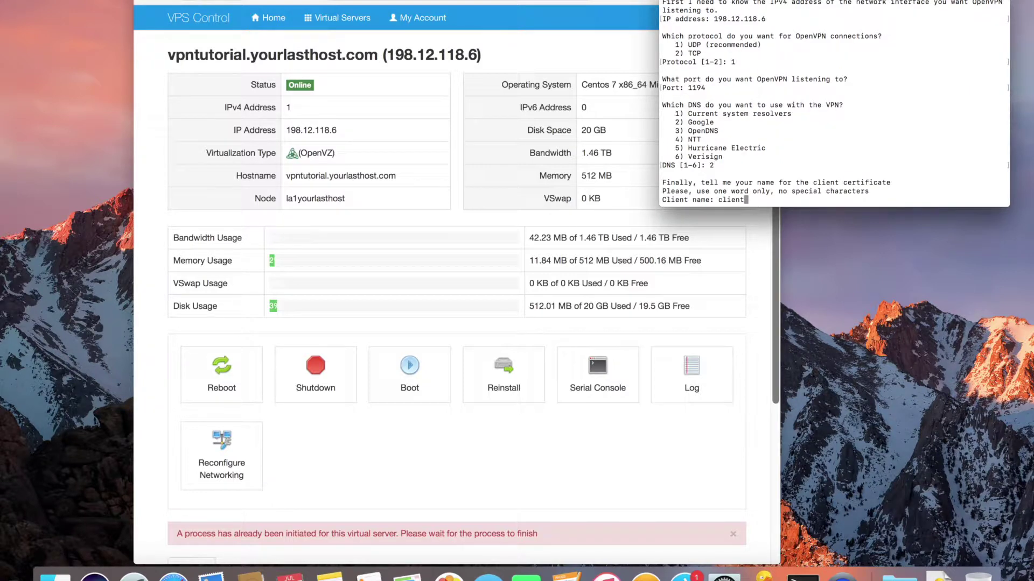
key("BackSpace")
key("BackSpace")
key("BackSpace")
key("BackSpace")
key("BackSpace")
key("BackSpace")
type("tutorial")
key("Return")
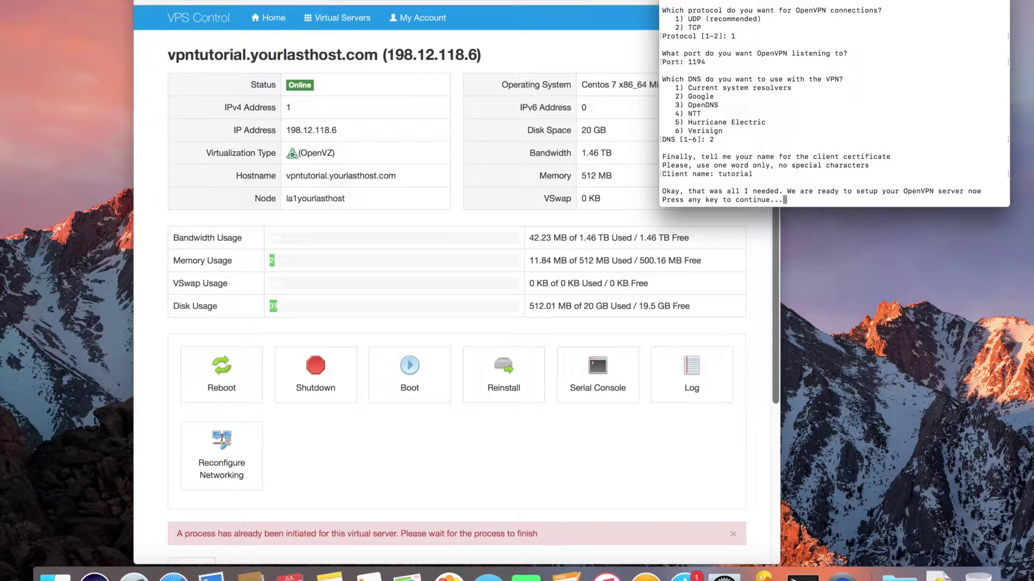
key("Return")
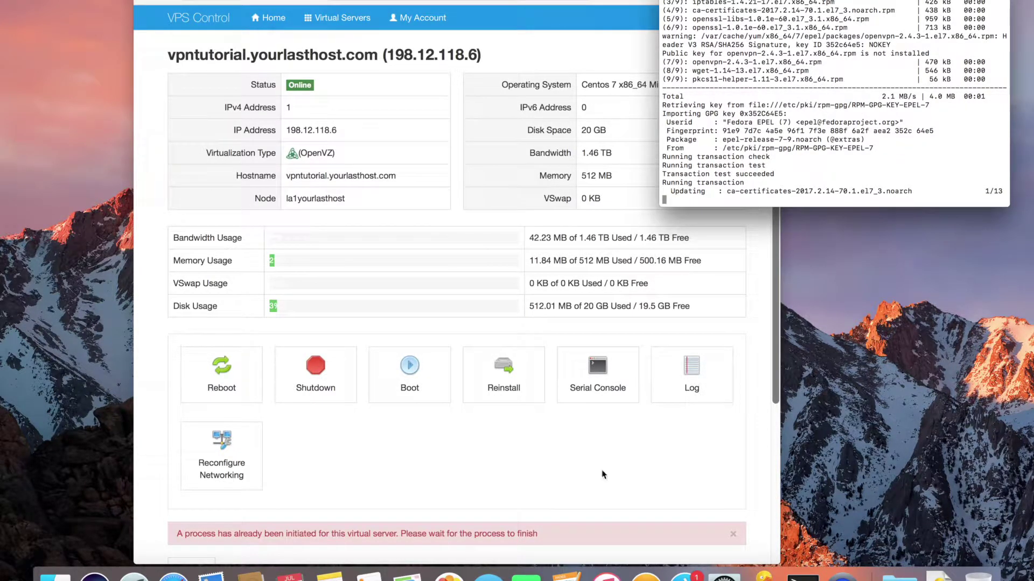
Launch Cyberduck and start a new connection using the SFTP protocol
left_click(764, 574)
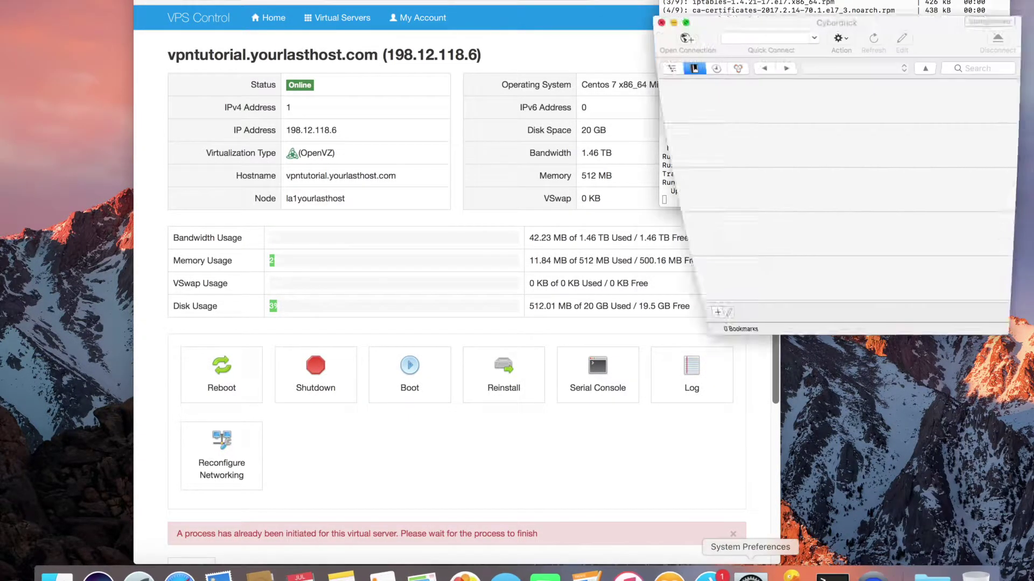
left_click_drag(682, 8, 315, 9)
left_click(315, 9)
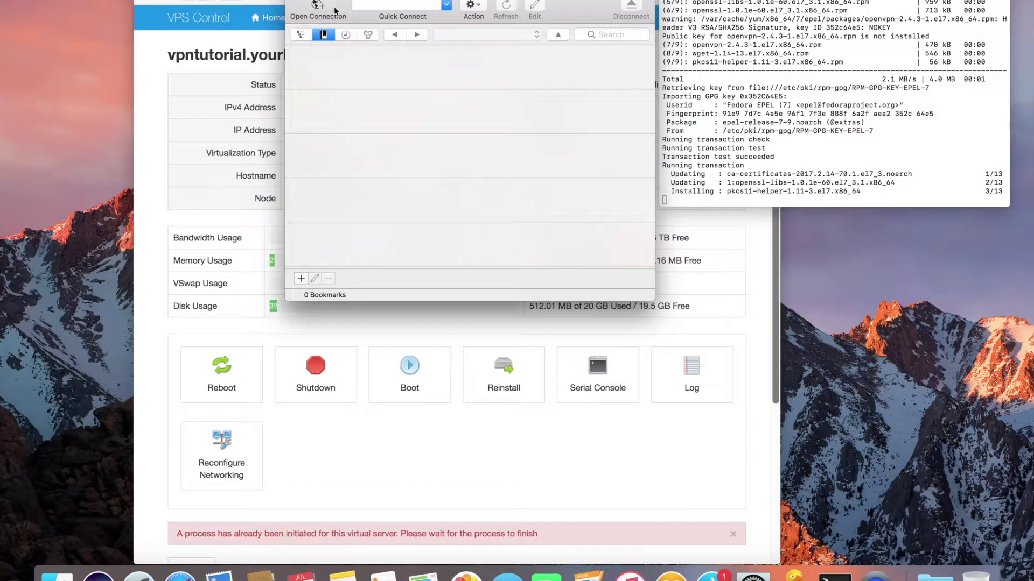
left_click(365, 85)
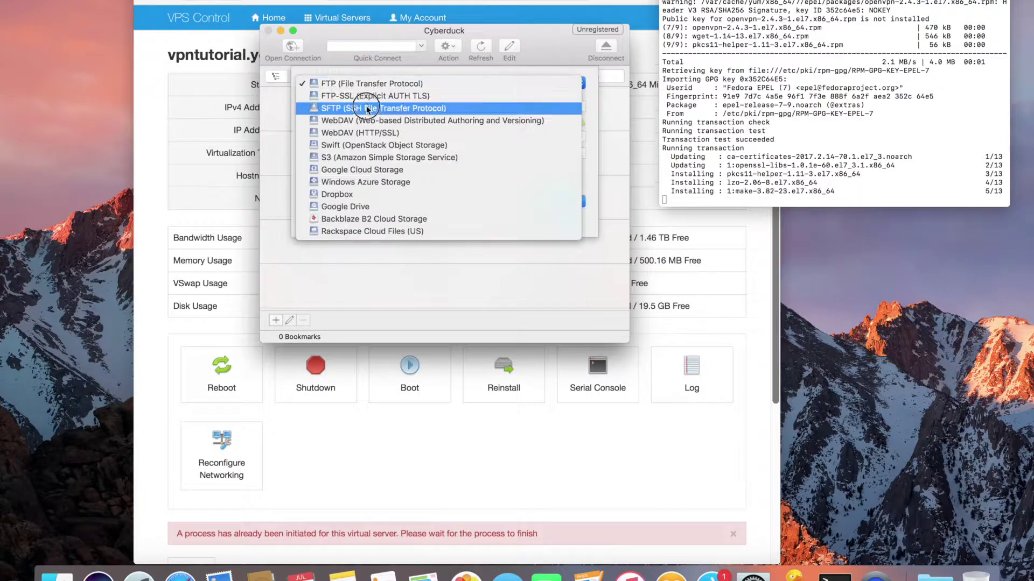
left_click(366, 103)
left_click_drag(343, 30, 494, 177)
Log in to server 198.12.118.6 as root with the account password
type("198")
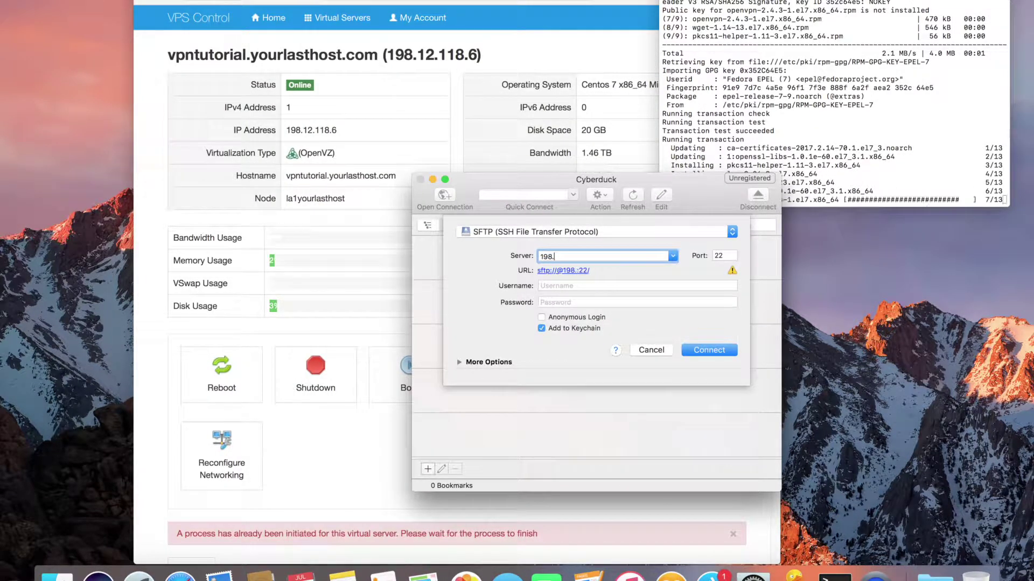
type(".12.118.6")
key("Tab")
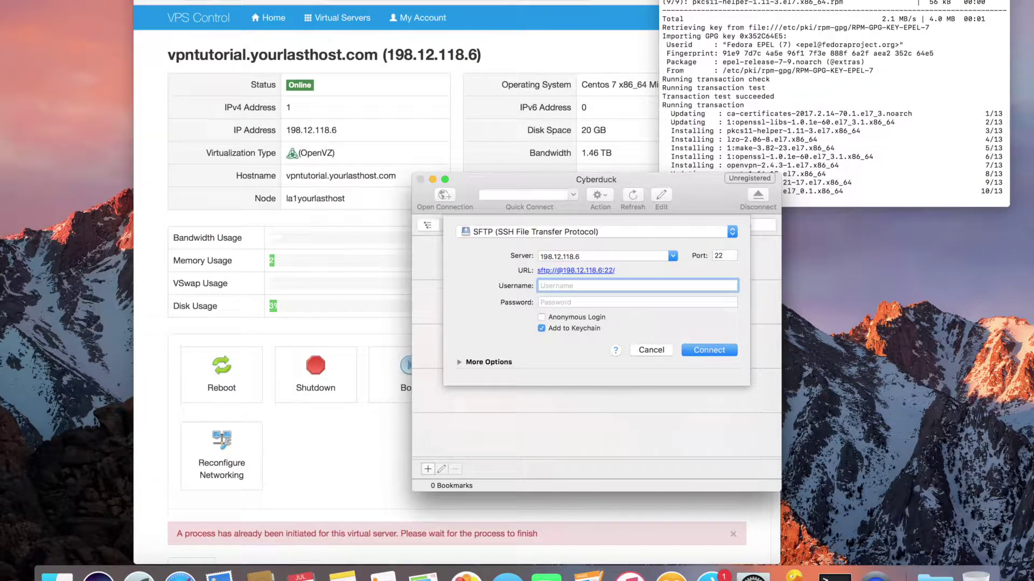
type("root")
key("Tab")
type("••••••")
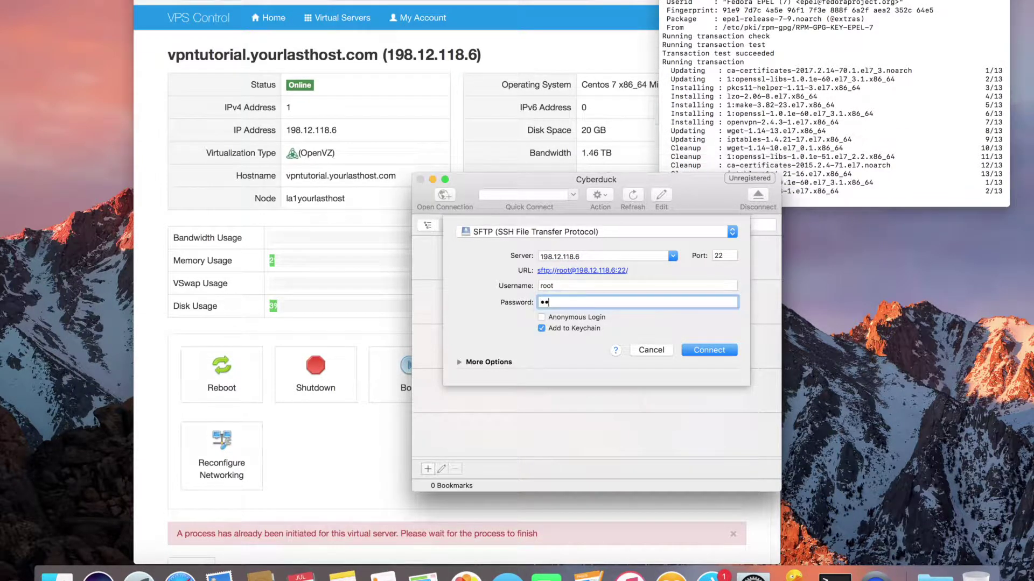
type("••••")
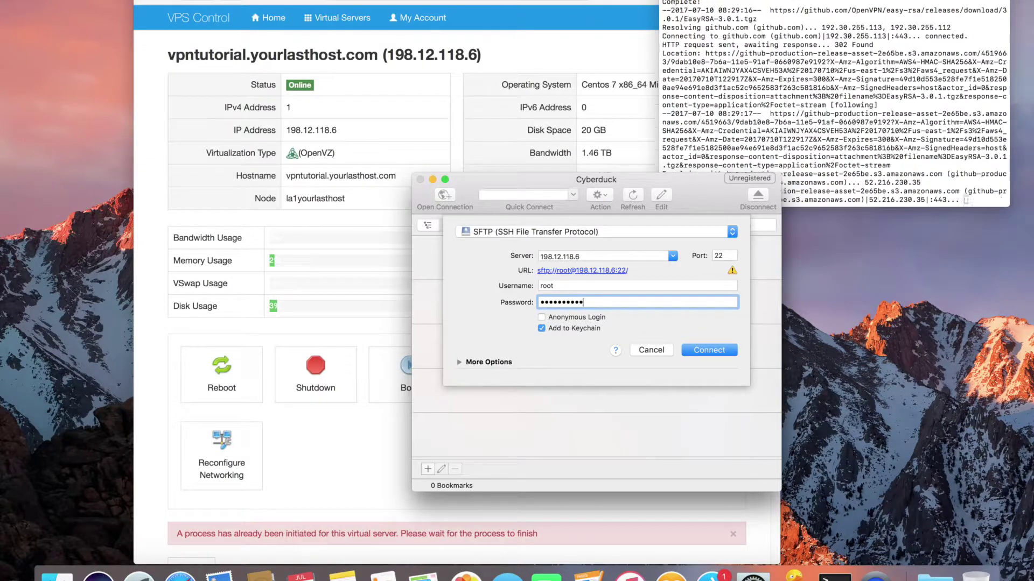
key("Return")
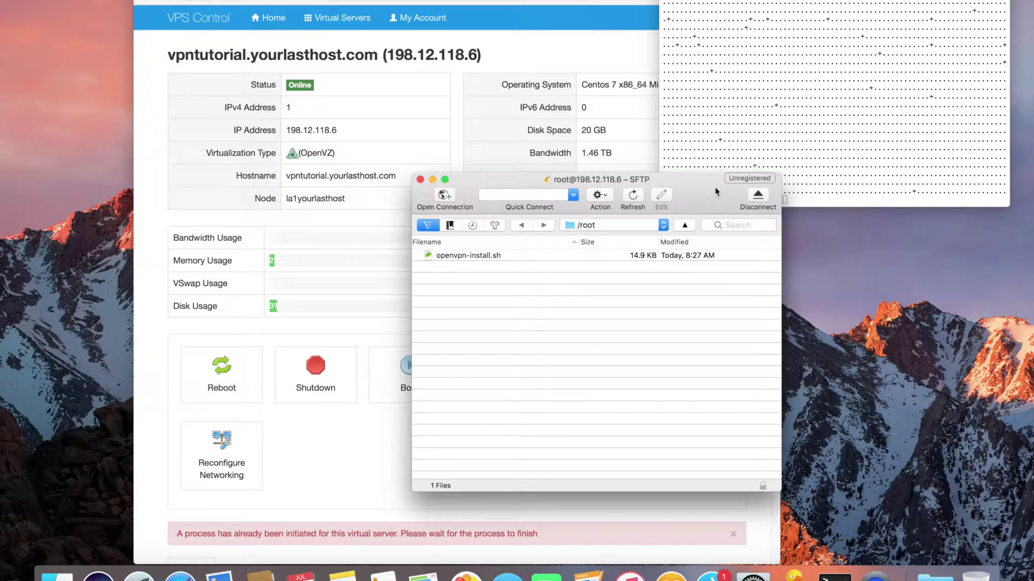
Check the key-generation progress, then refresh Cyberduck's /root listing, still showing only openvpn-install.sh
left_click_drag(647, 181, 886, 212)
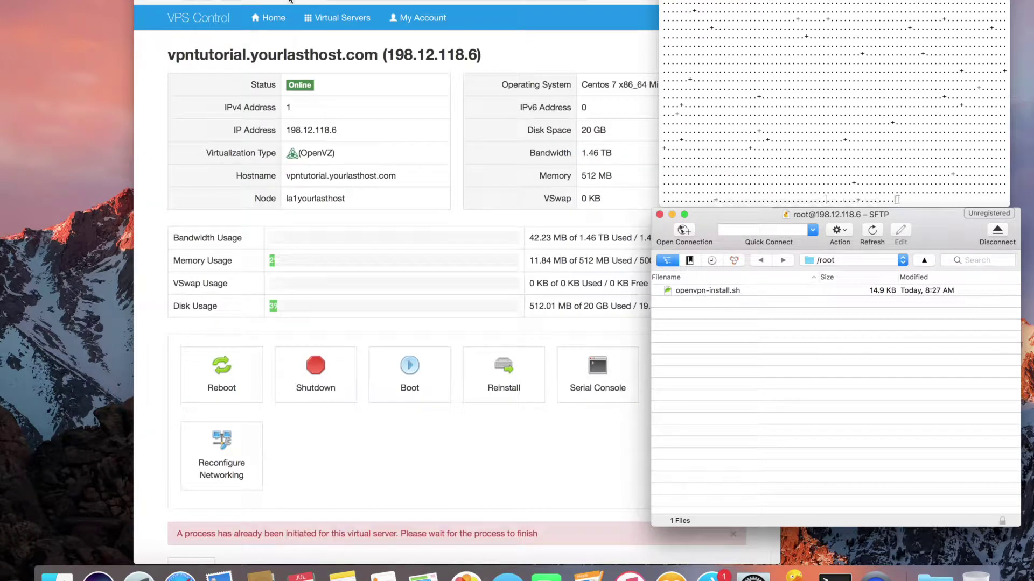
left_click(713, 106)
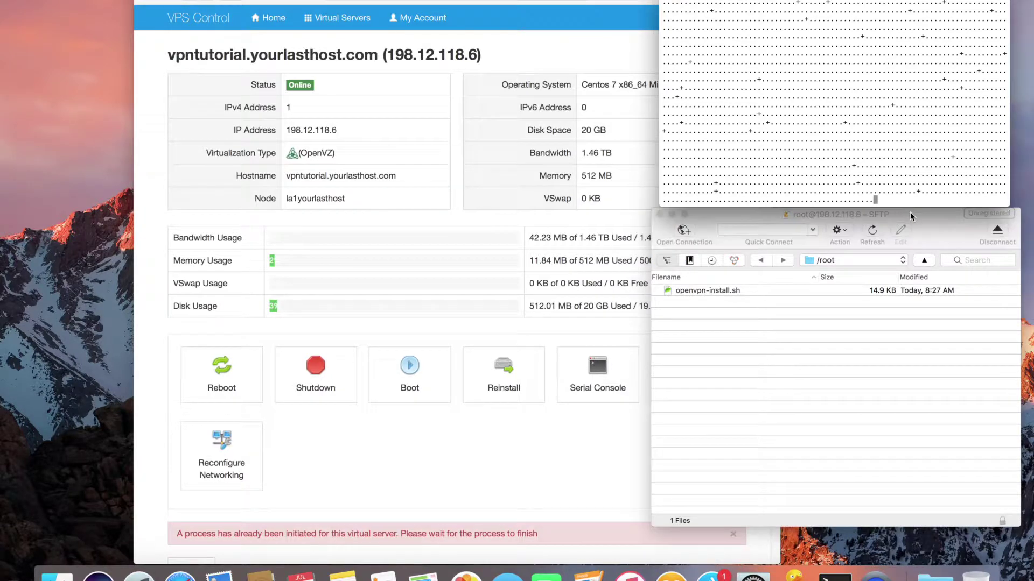
left_click(916, 215)
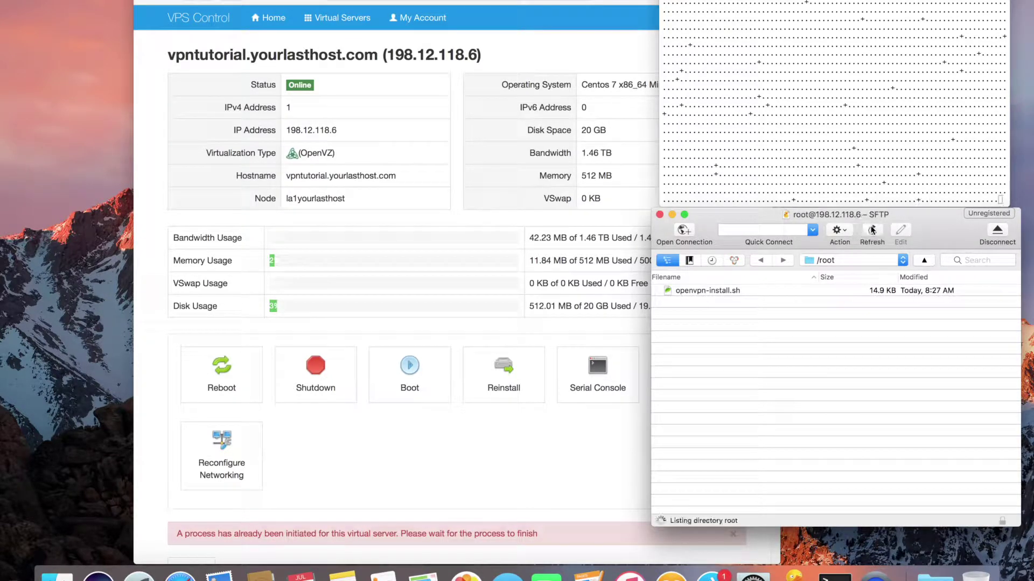
Launch Viscosity via Spotlight, dismiss its welcome window, and open its Preferences
key("super+space")
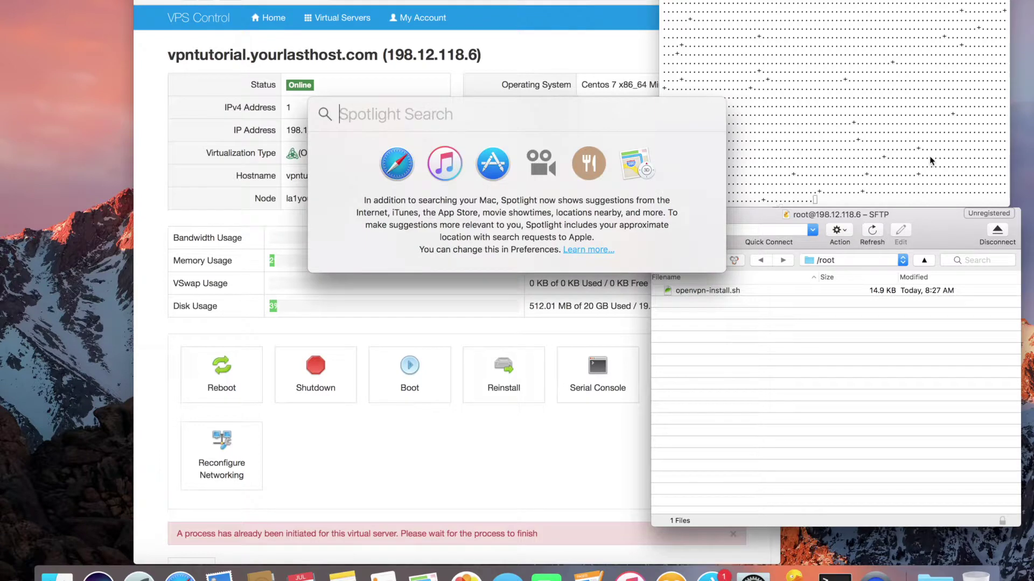
type("viscosity")
key("Return")
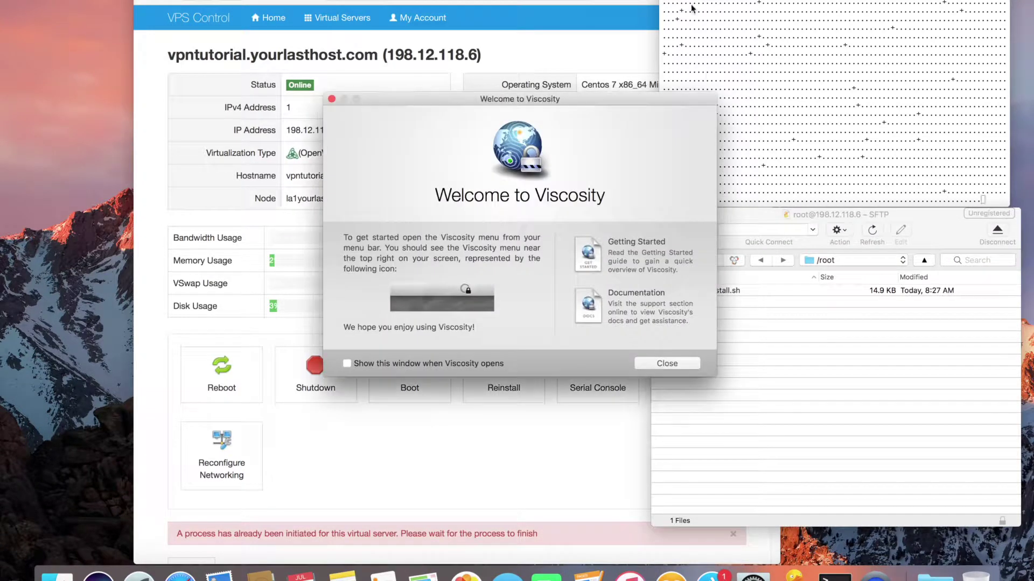
left_click(678, 365)
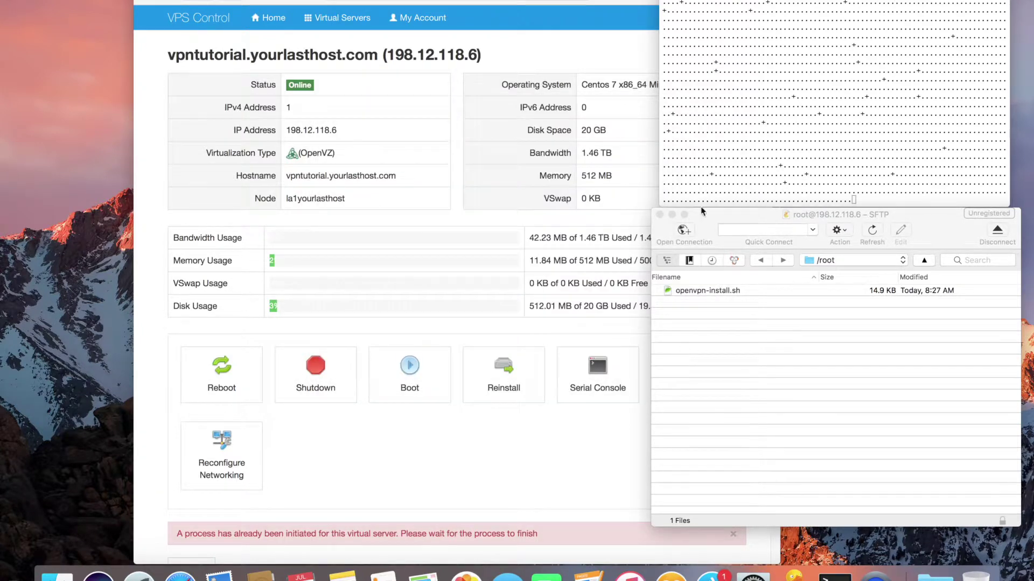
left_click(761, 1)
left_click(767, 20)
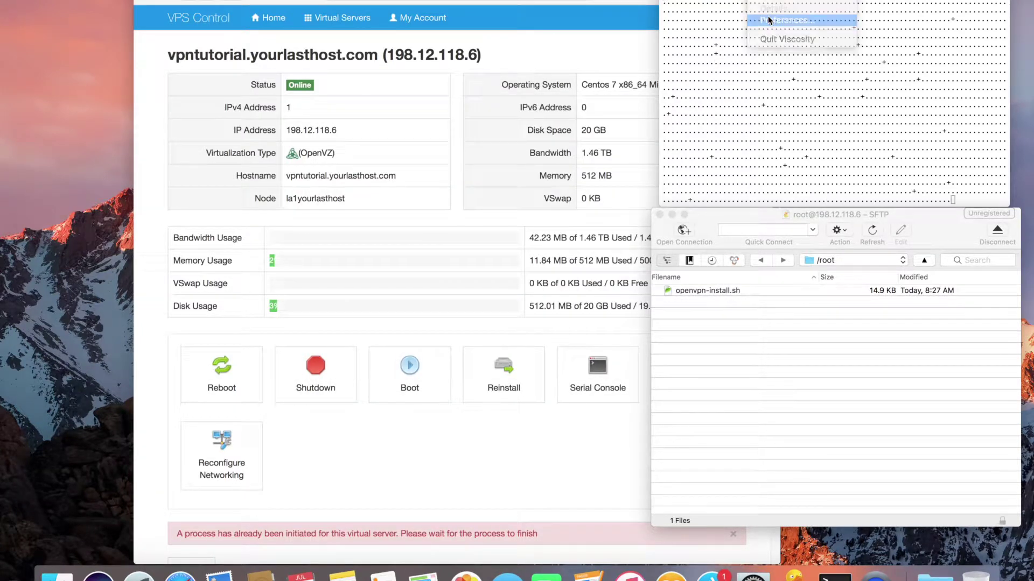
left_click_drag(587, 113, 490, 102)
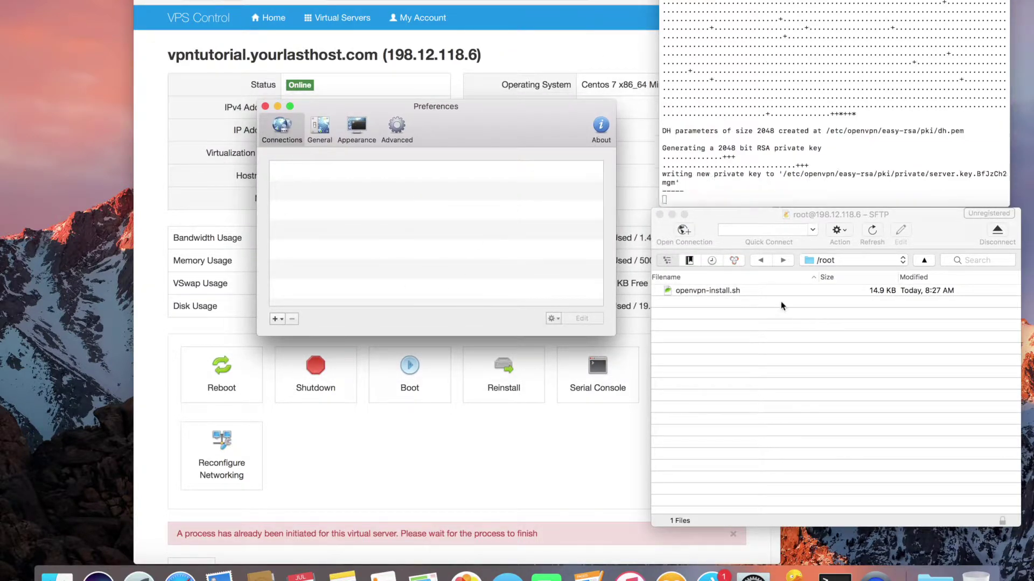
Refresh /root to reveal tutorial.ovpn and download it into the Downloads folder
left_click(894, 379)
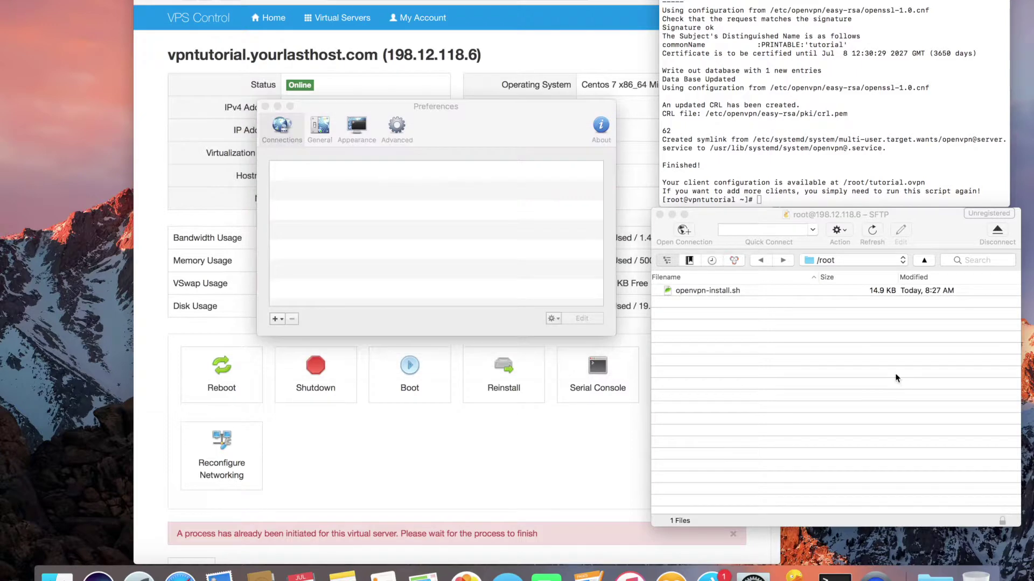
left_click(844, 182)
left_click_drag(844, 182, 924, 179)
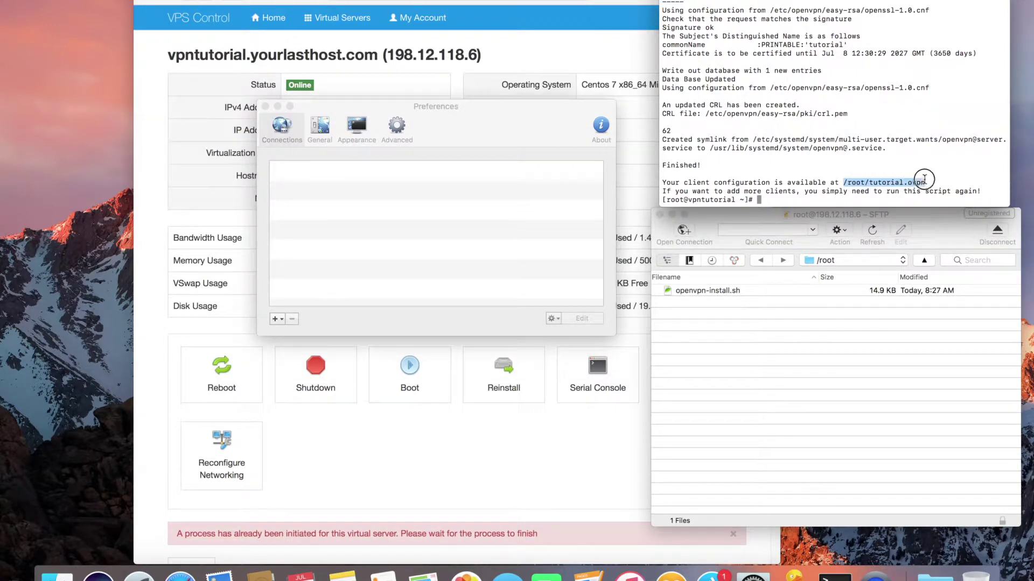
left_click(880, 380)
left_click(840, 230)
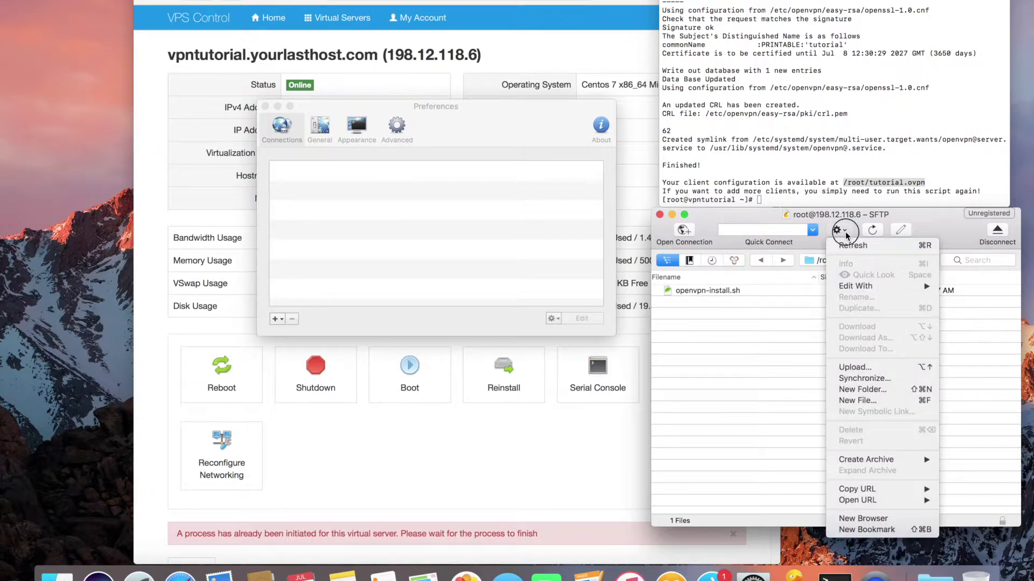
left_click(872, 230)
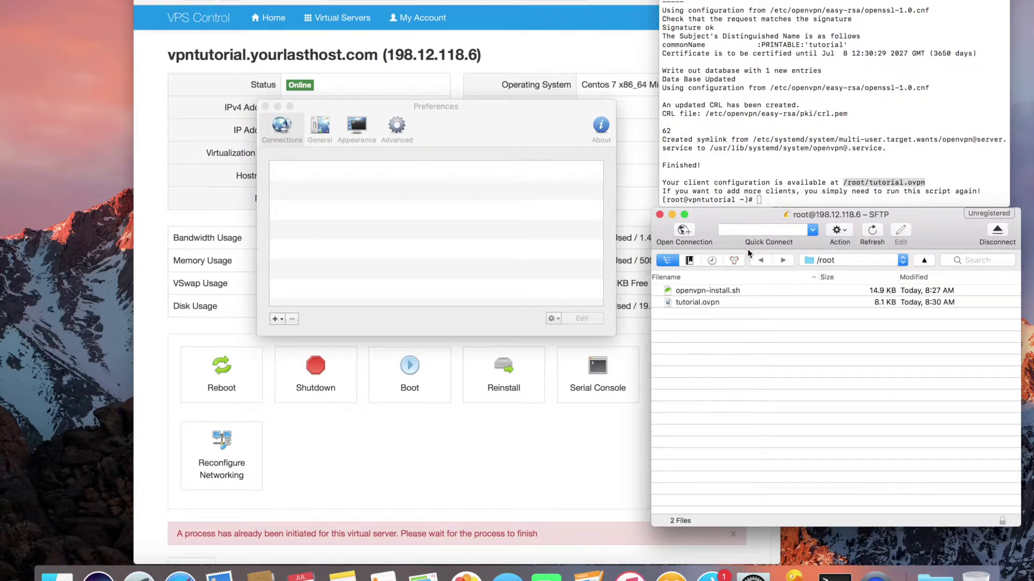
left_click_drag(677, 309, 936, 574)
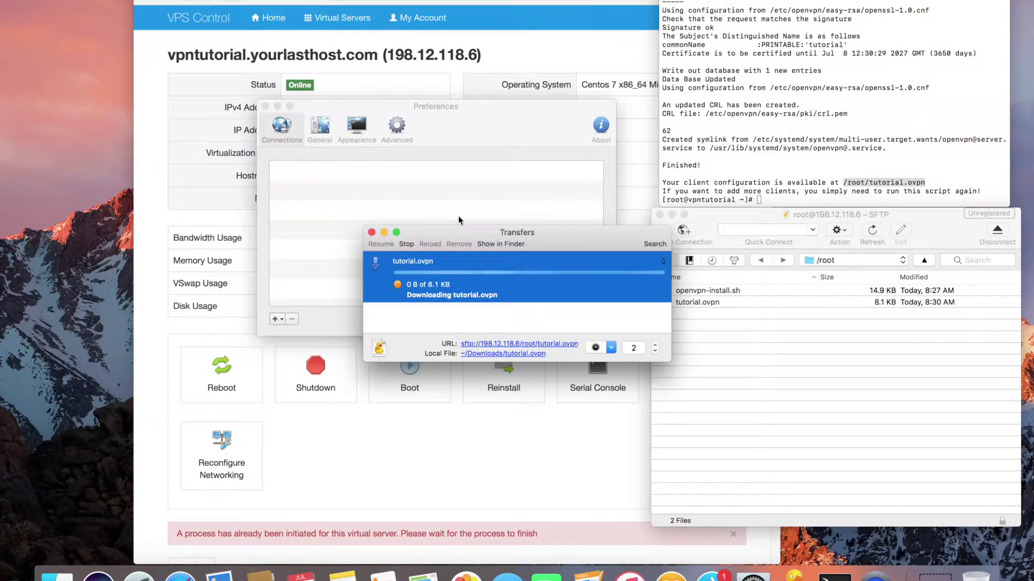
Import tutorial.ovpn from Downloads into Viscosity's connections list
left_click(371, 232)
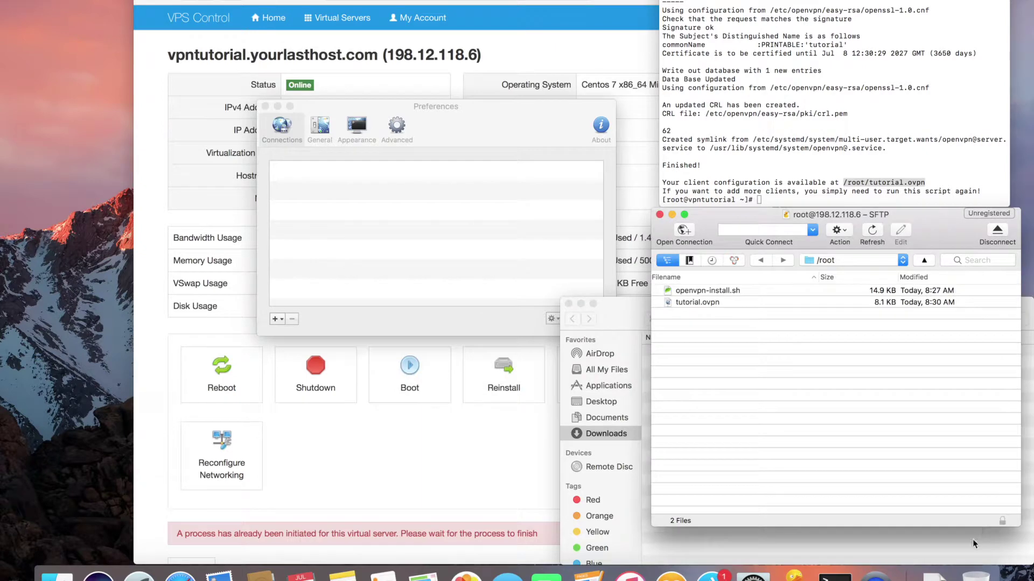
left_click(936, 574)
left_click_drag(937, 538, 400, 237)
left_click(621, 183)
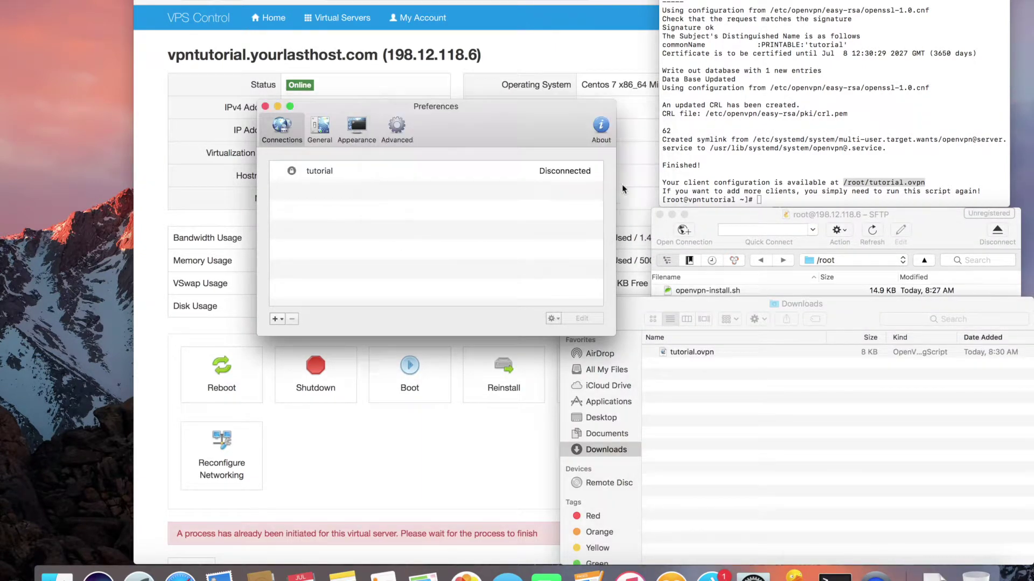
Set the tutorial connection to send all IPv4 traffic over the VPN and save
left_click(410, 179)
left_click(579, 320)
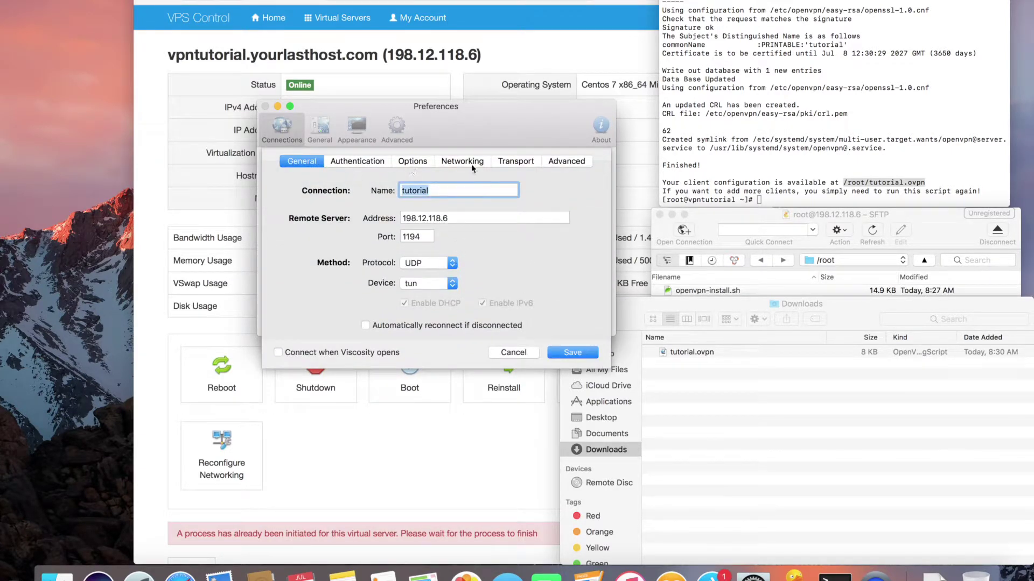
left_click(462, 161)
left_click(419, 191)
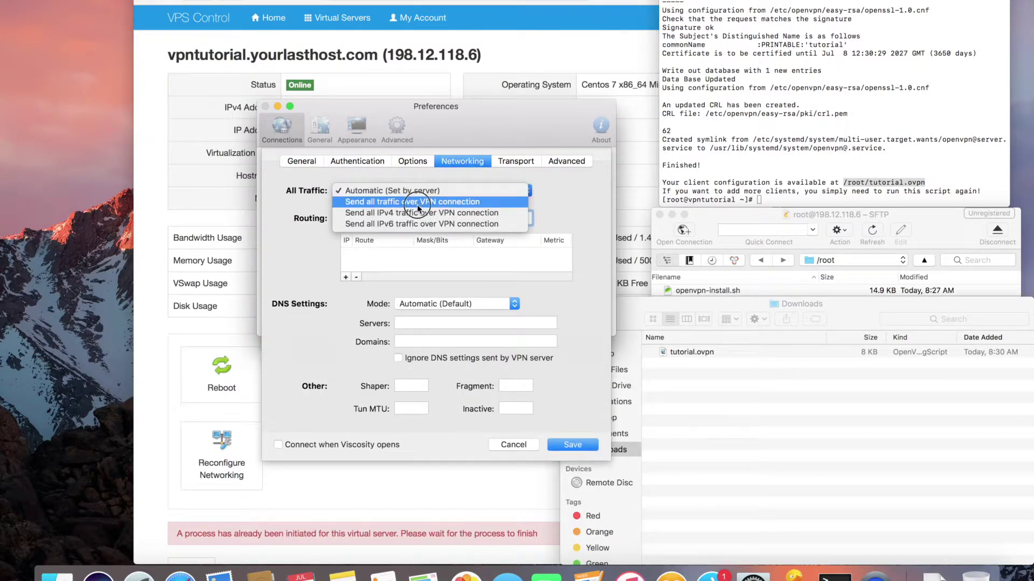
left_click(418, 203)
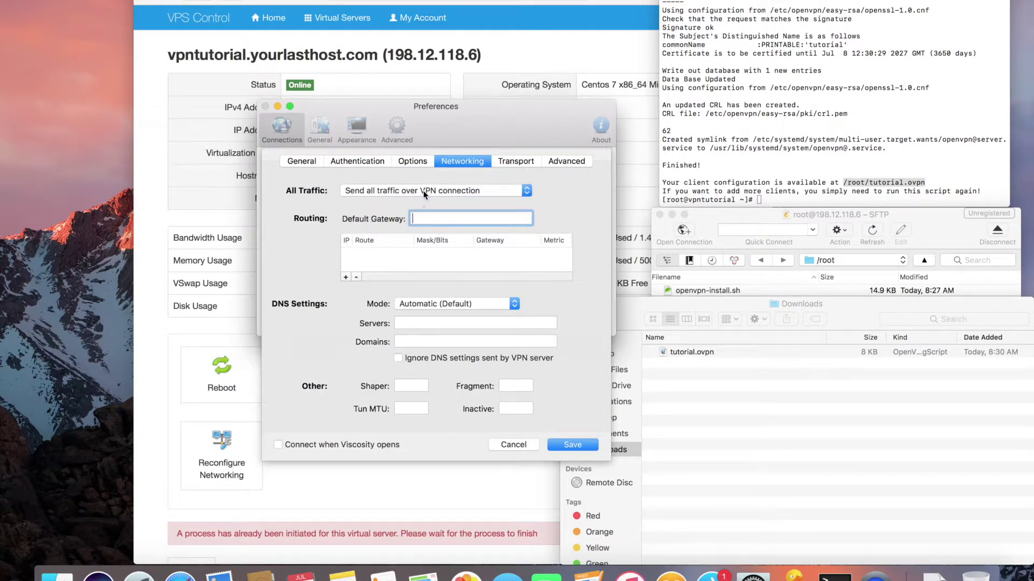
left_click(424, 194)
left_click(425, 201)
left_click(579, 442)
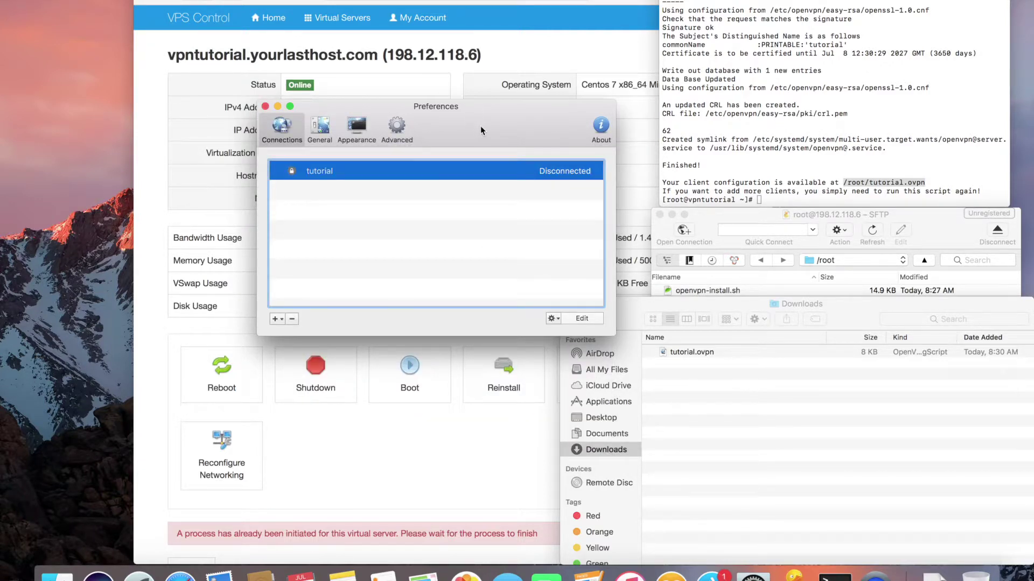
Search 'what is my ip' in a new Safari tab and compare it with the VPS IP 198.12.118.6
key("super+w")
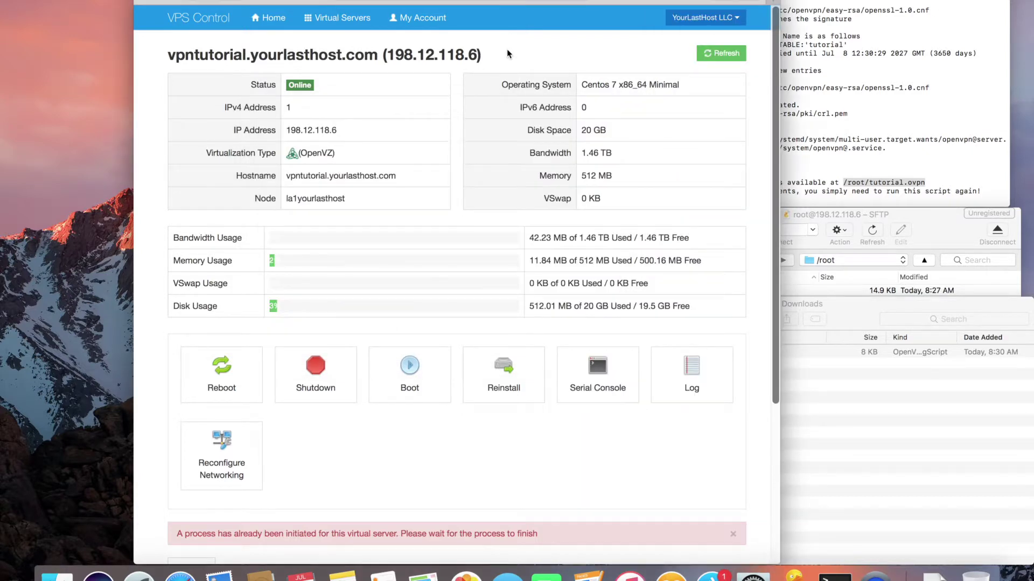
key("super+t")
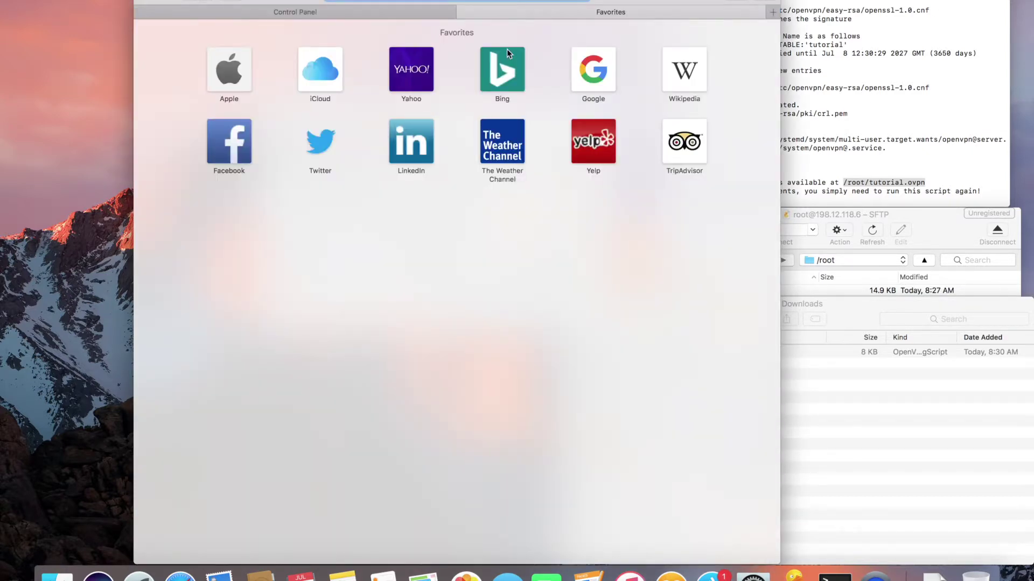
type("what is my ip address")
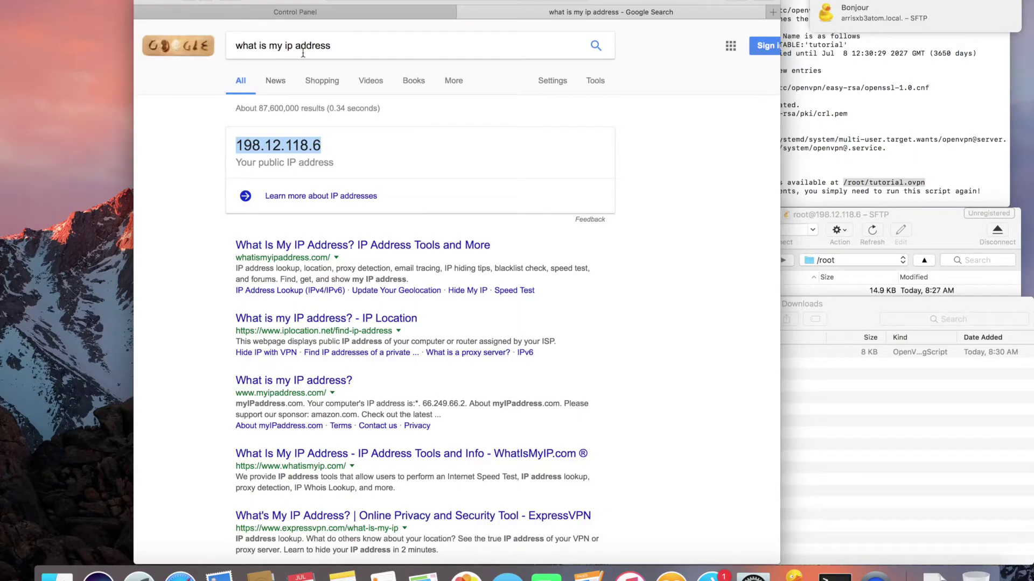
left_click(334, 12)
left_click_drag(477, 69, 385, 69)
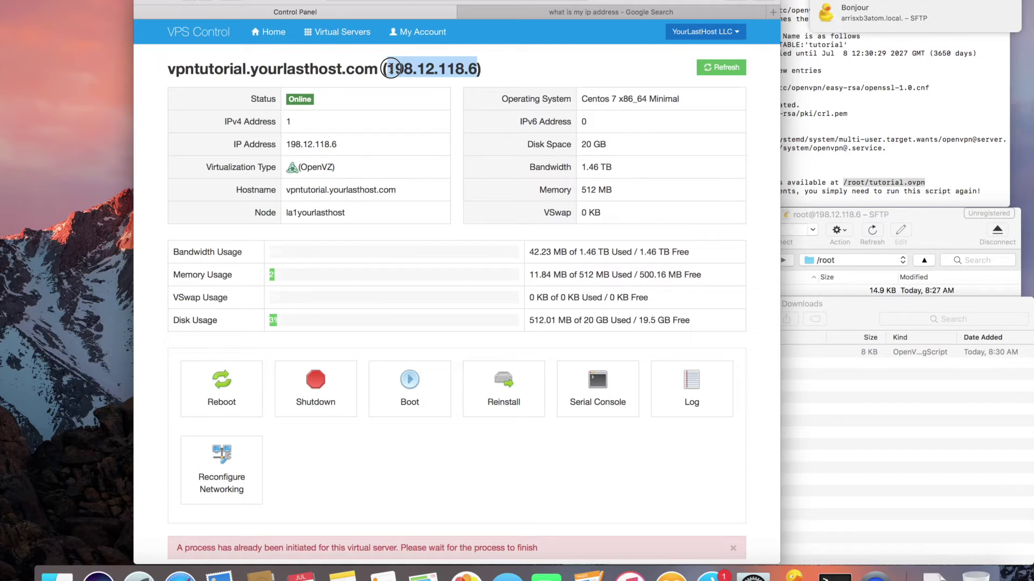
left_click(537, 11)
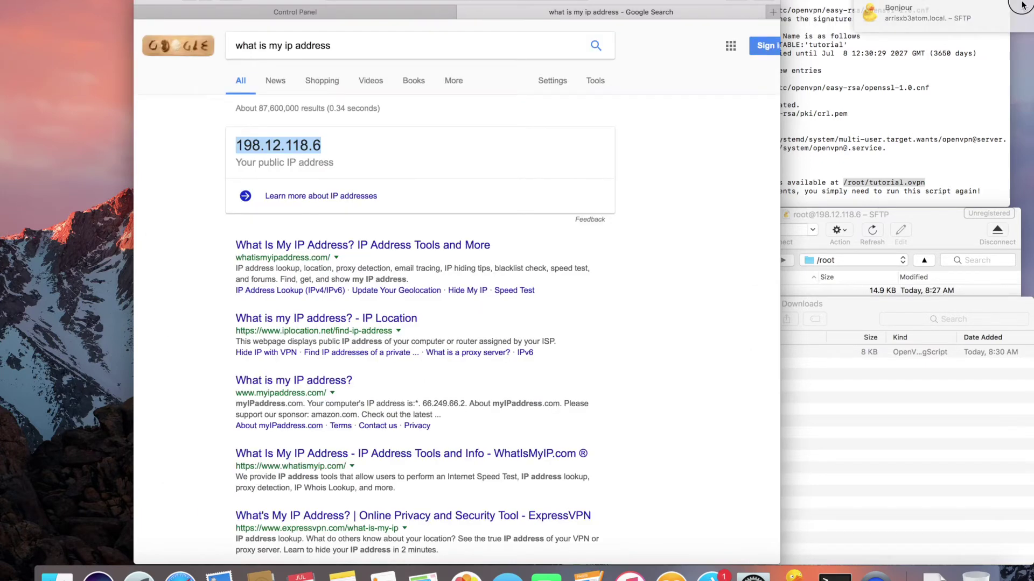